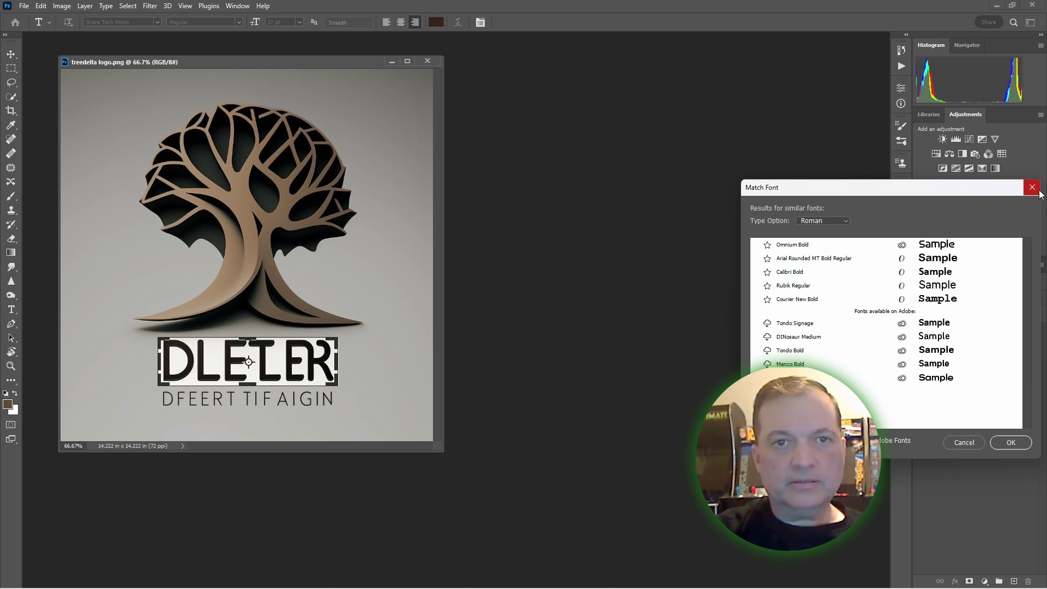
Rerun Match Font on the DLETER lettering and accept Omnium Bold as the type font.
{"action": "left_click", "coordinate": [1038, 190]}
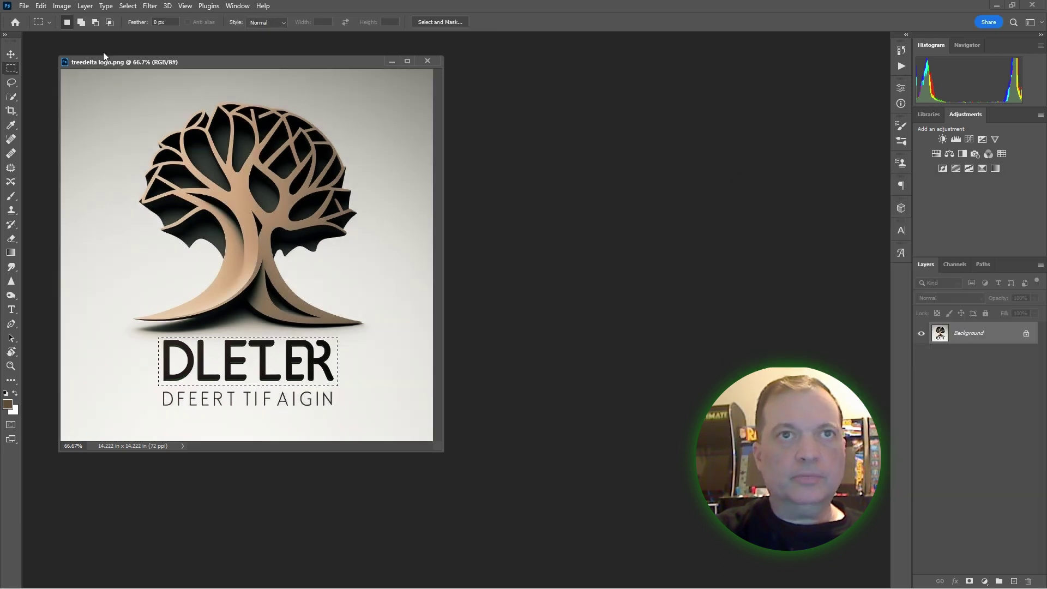
{"action": "left_click", "coordinate": [106, 6]}
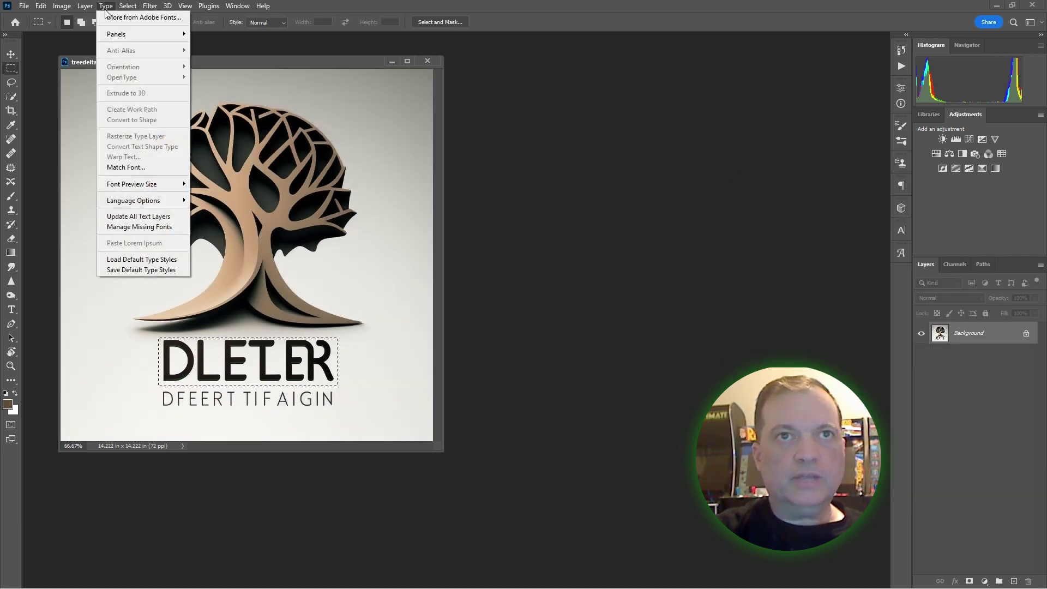
{"action": "left_click", "coordinate": [126, 167]}
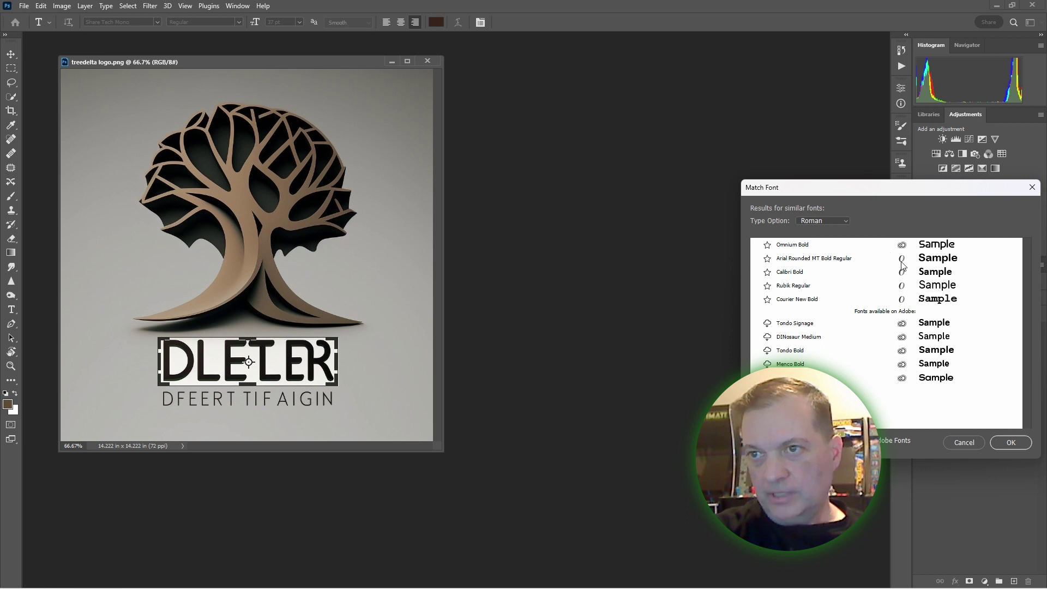
{"action": "left_click", "coordinate": [801, 249]}
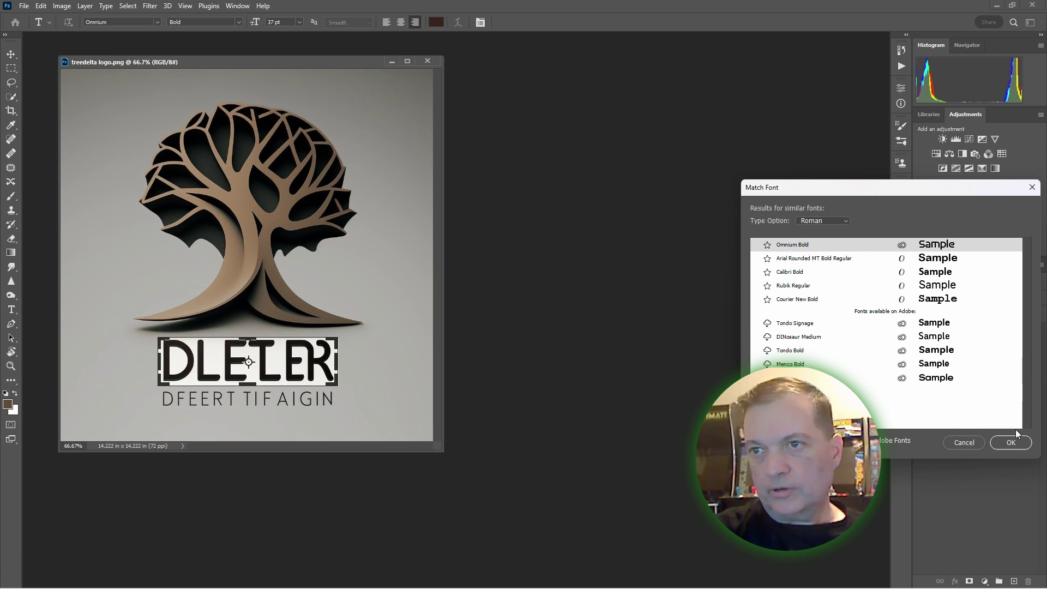
{"action": "left_click", "coordinate": [1011, 442]}
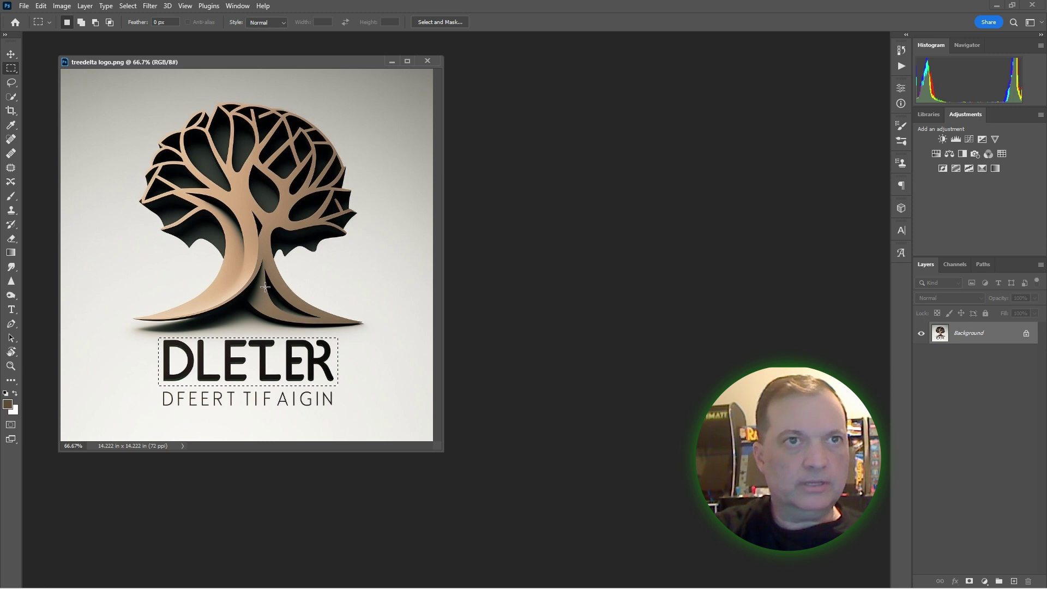
Add a new text layer beside the trunk reading 'TREE DELTA'.
{"action": "key", "text": "t"}
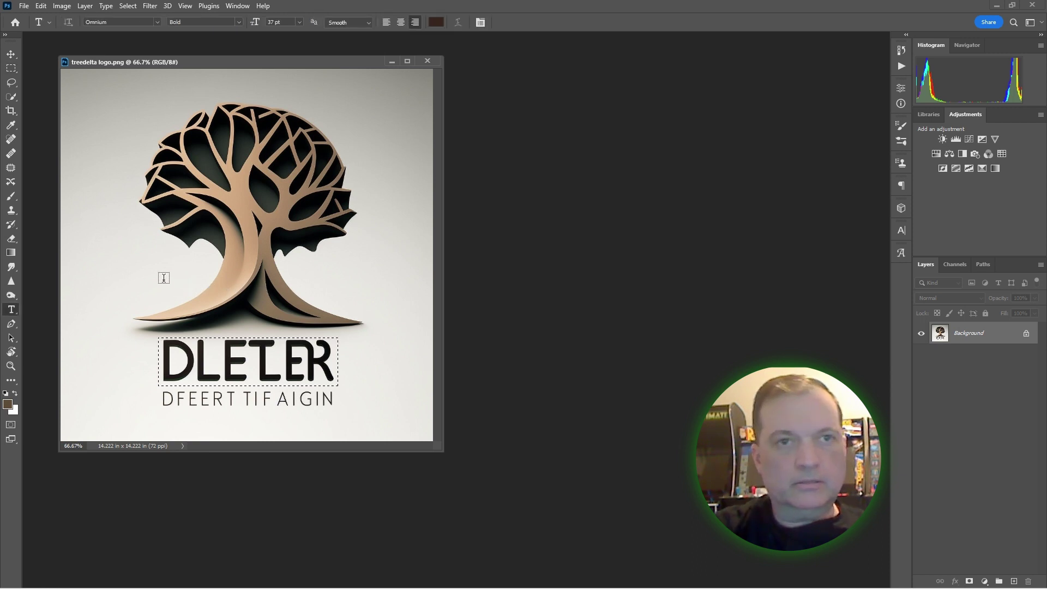
{"action": "left_click", "coordinate": [164, 279]}
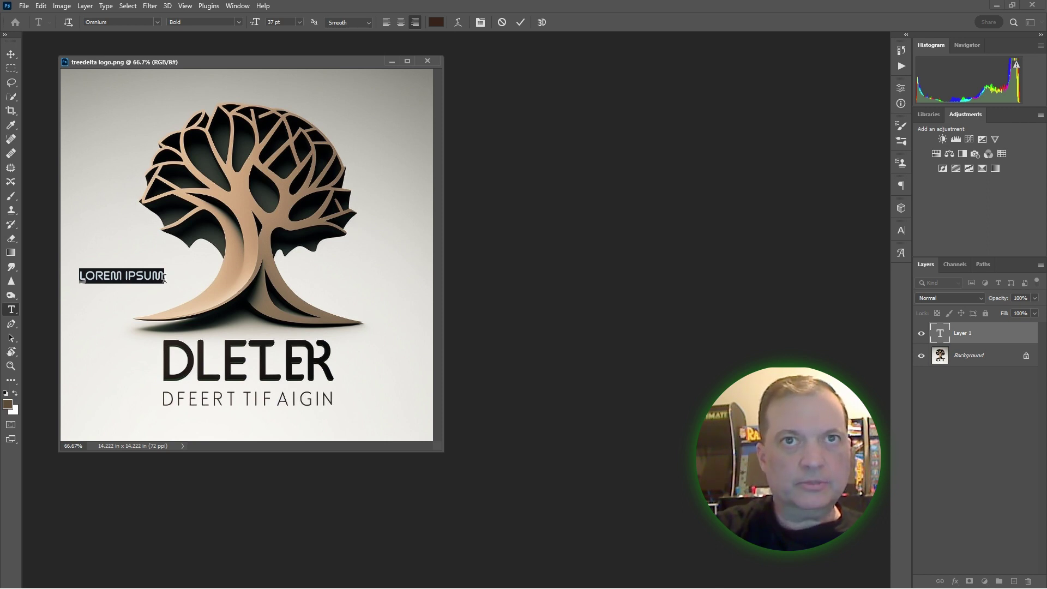
{"action": "left_click", "coordinate": [10, 55]}
{"action": "double_click", "coordinate": [116, 273]}
{"action": "type", "text": "TREE DELTA"}
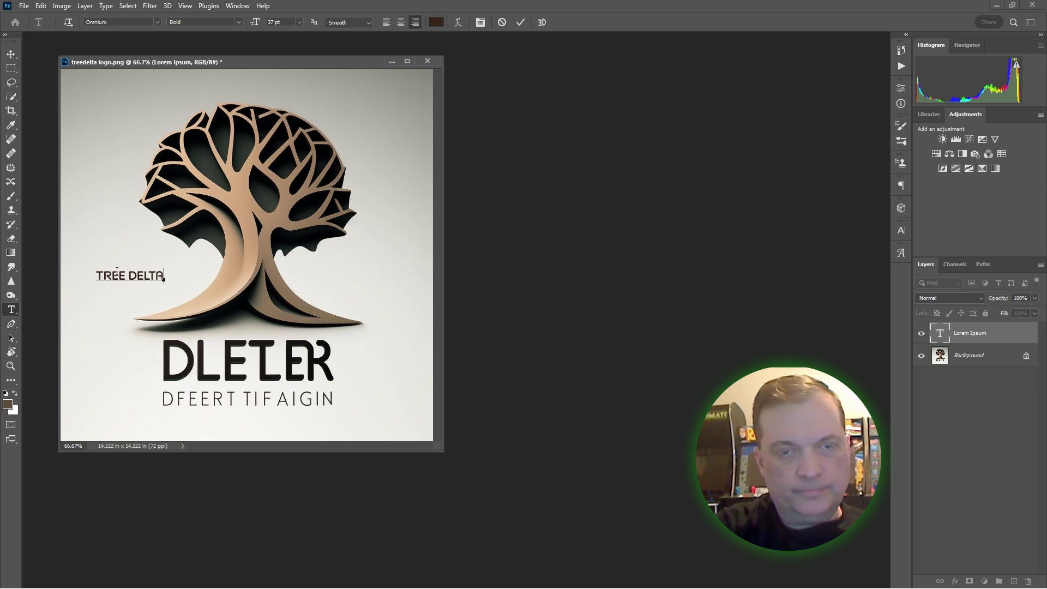
Move the TREE DELTA text over the DLETER lettering and commit it.
{"action": "key", "text": "ctrl+a"}
{"action": "left_click_drag", "start_coordinate": [146, 294], "coordinate": [266, 381]}
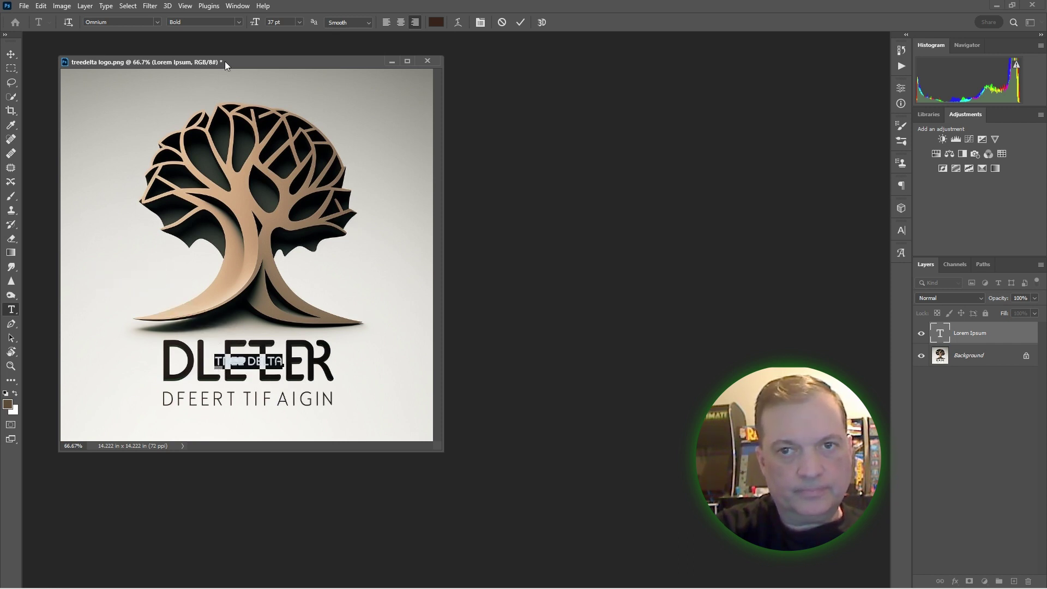
{"action": "key", "text": "ctrl+Return"}
{"action": "key", "text": "v"}
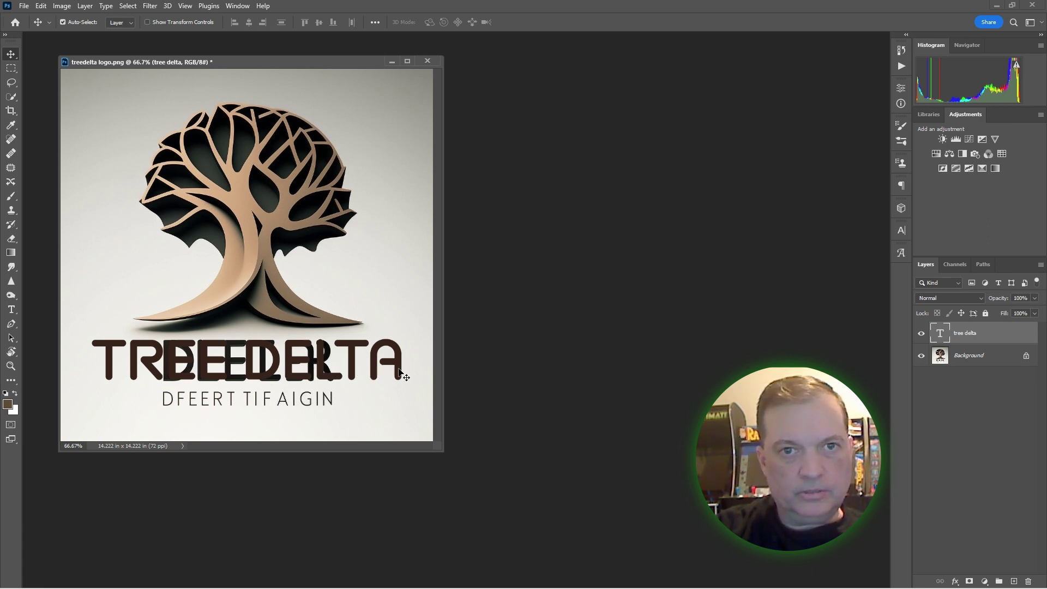
Hide the TREE DELTA layer and marquee-select the DLETER lettering on the Background layer.
{"action": "left_click", "coordinate": [922, 335]}
{"action": "left_click", "coordinate": [960, 356]}
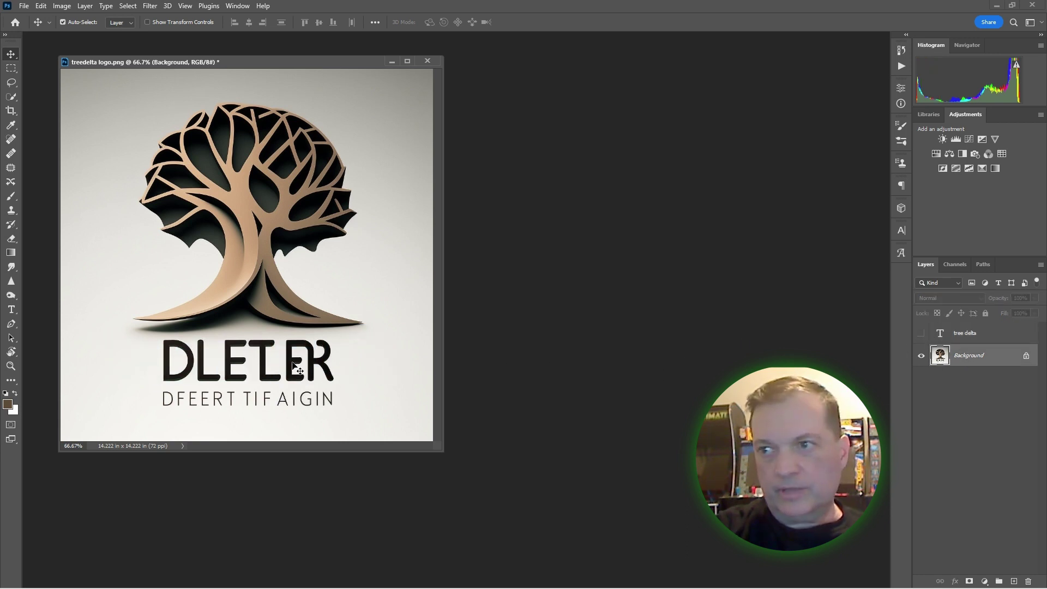
{"action": "left_click", "coordinate": [11, 70]}
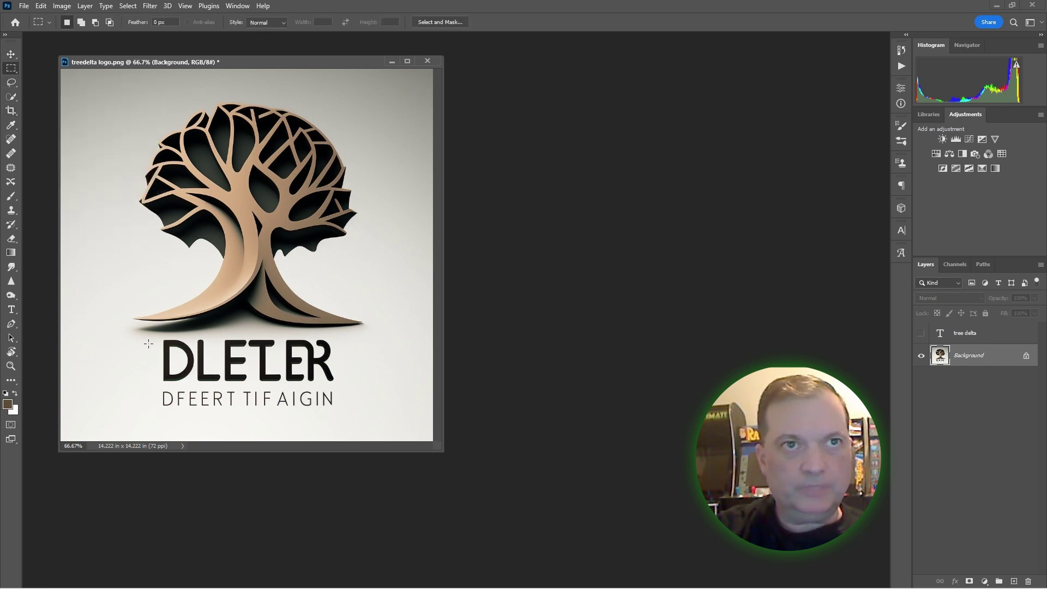
{"action": "left_click_drag", "start_coordinate": [162, 335], "coordinate": [339, 385]}
Content-Aware Fill the DLETER selection, then deselect.
{"action": "right_click", "coordinate": [307, 363]}
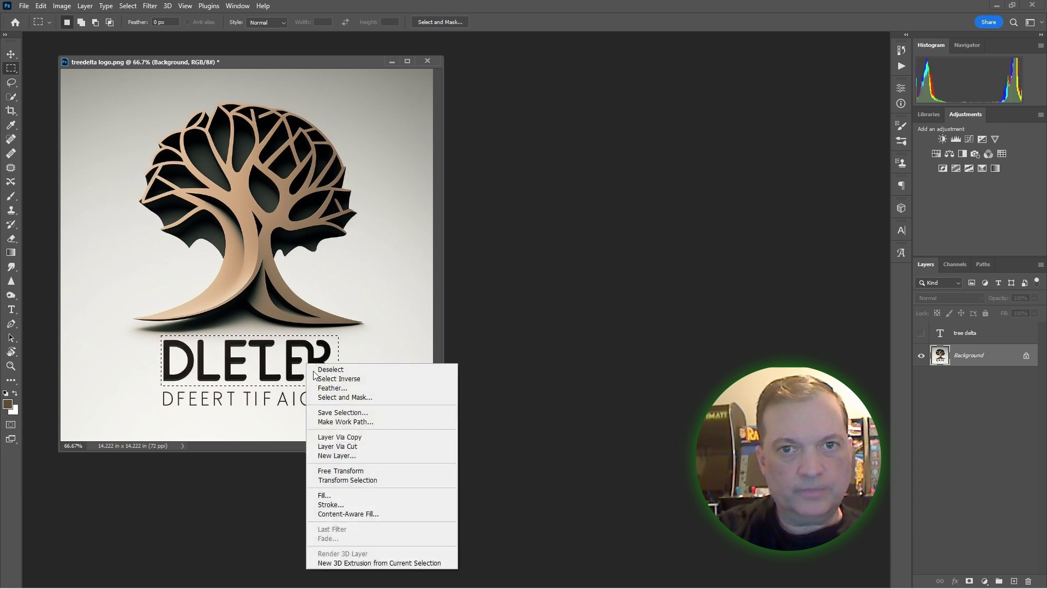
{"action": "left_click", "coordinate": [323, 496]}
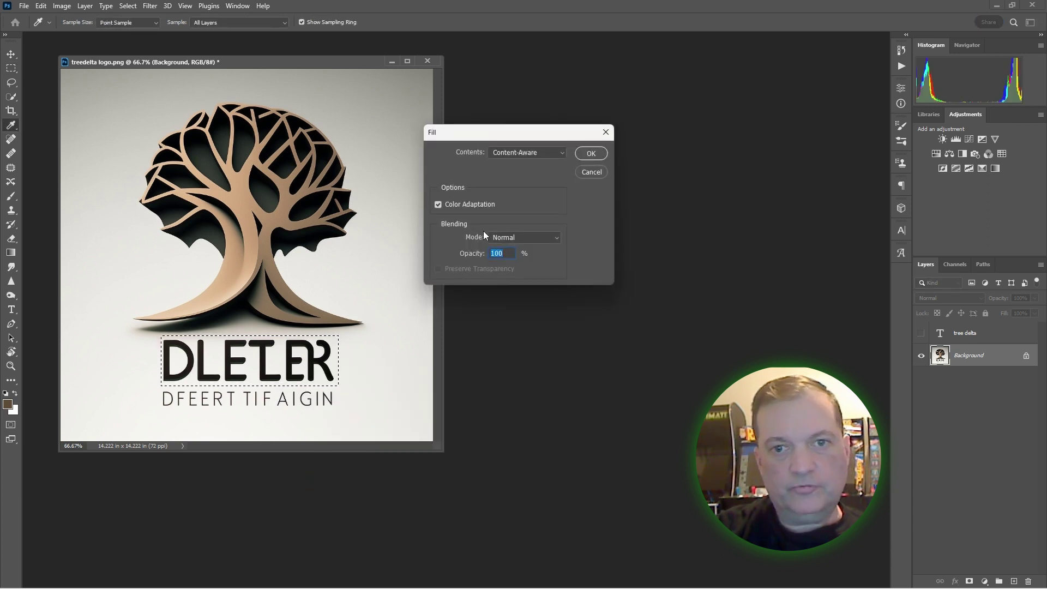
{"action": "left_click", "coordinate": [588, 154]}
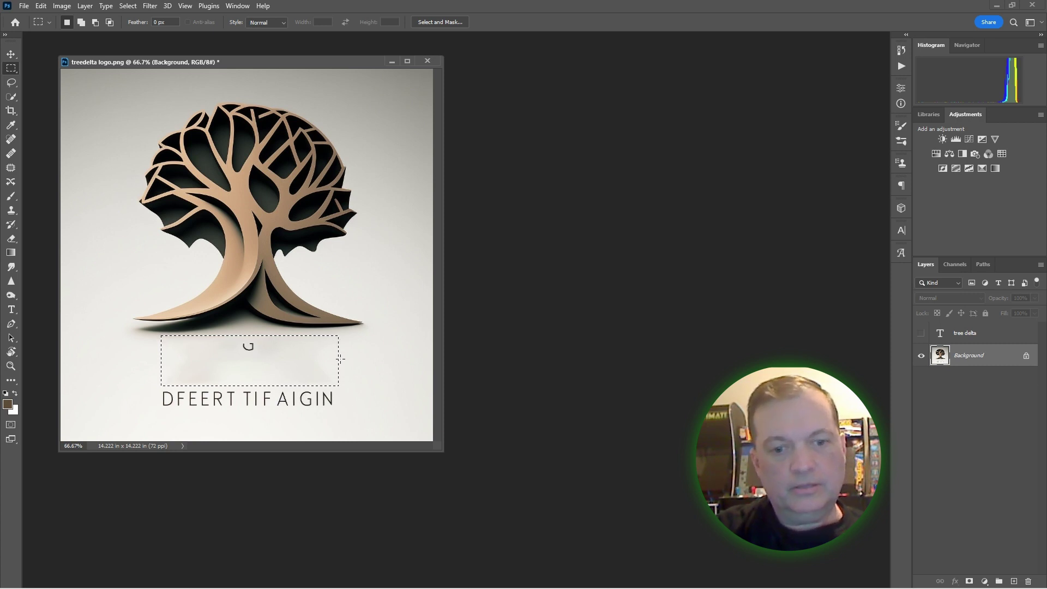
{"action": "key", "text": "ctrl+d"}
Spot-heal the leftover smudges below the tree and above the subtitle line.
{"action": "key", "text": "j"}
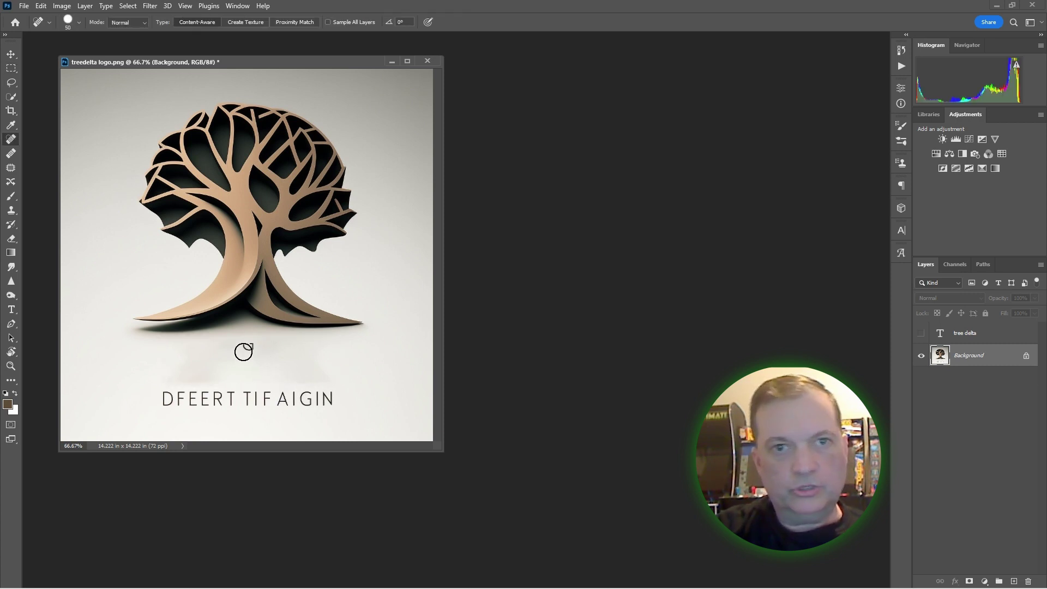
{"action": "left_click_drag", "start_coordinate": [240, 343], "coordinate": [248, 351]}
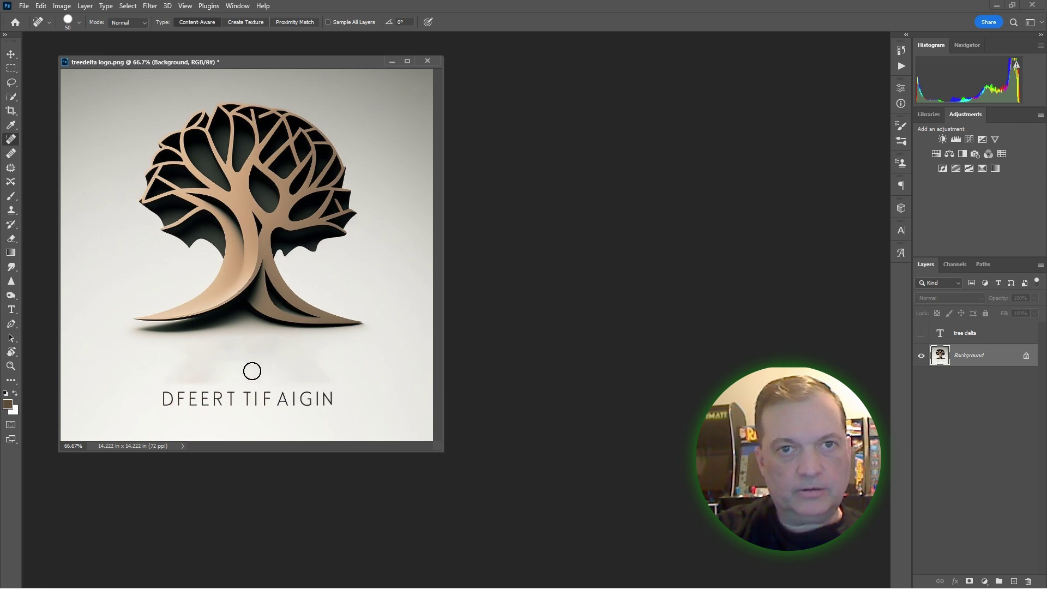
{"action": "mouse_move", "coordinate": [215, 376]}
{"action": "left_mouse_down"}
{"action": "mouse_move", "coordinate": [171, 376]}
{"action": "mouse_move", "coordinate": [180, 378]}
{"action": "left_mouse_up"}
Paint over the grey shadow with a large soft brush in the sampled light background colour.
{"action": "key", "text": "b"}
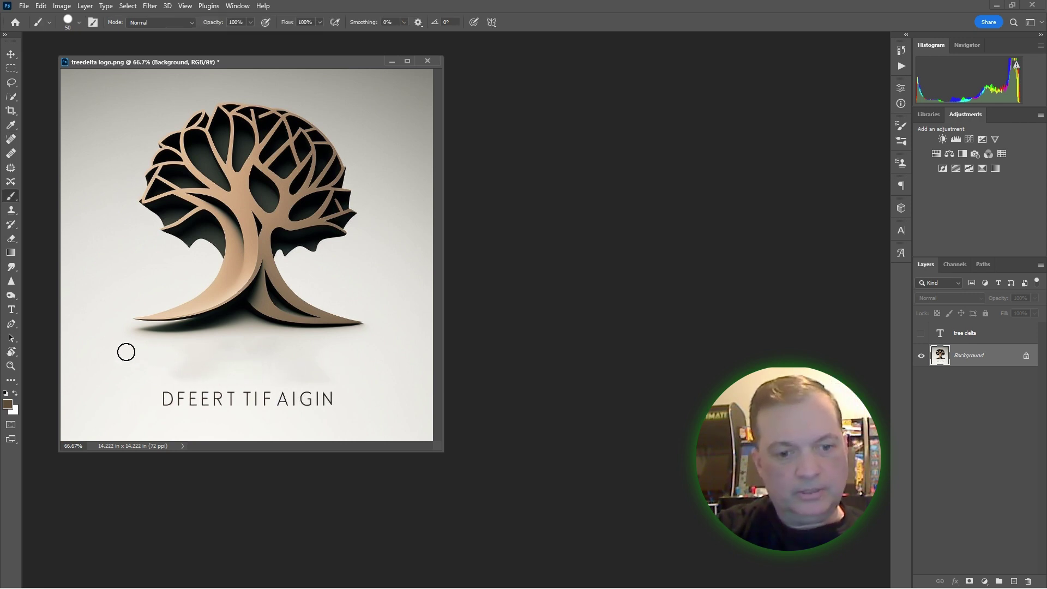
{"action": "left_click", "coordinate": [129, 365], "text": "alt"}
{"action": "key", "text": "bracketright"}
{"action": "key", "text": "bracketright"}
{"action": "key", "text": "bracketright"}
{"action": "key", "text": "bracketright"}
{"action": "key", "text": "shift+bracketleft"}
{"action": "key", "text": "shift+bracketleft"}
{"action": "key", "text": "shift+bracketleft"}
{"action": "key", "text": "shift+bracketleft"}
{"action": "key", "text": "bracketright"}
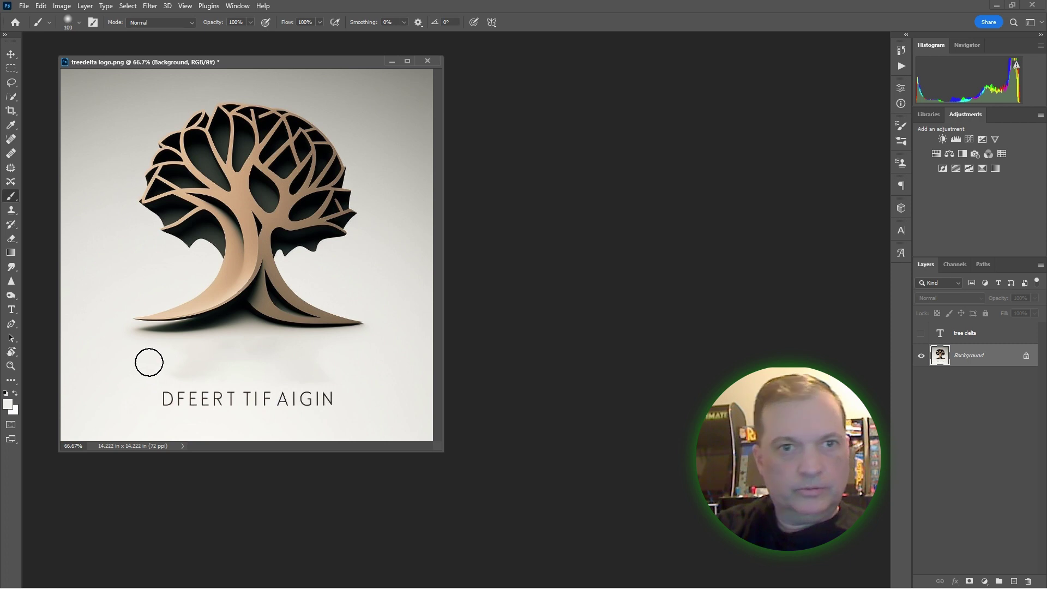
{"action": "mouse_move", "coordinate": [147, 362]}
{"action": "left_mouse_down"}
{"action": "mouse_move", "coordinate": [329, 370]}
{"action": "mouse_move", "coordinate": [171, 375]}
{"action": "mouse_move", "coordinate": [226, 377]}
{"action": "left_mouse_up"}
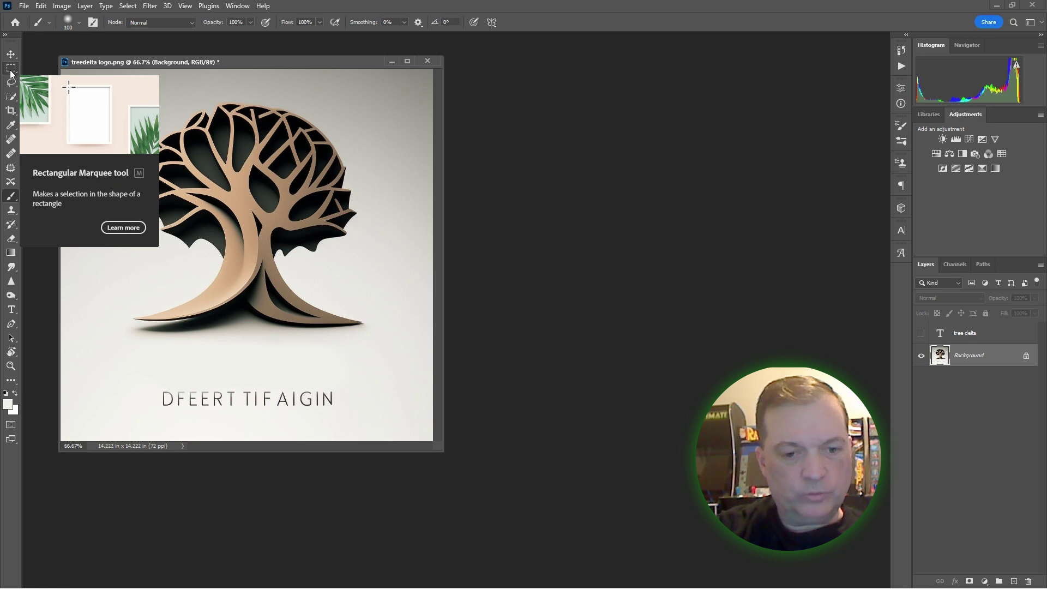
Show TREE DELTA again, box the DFEERT TIFAIGIN subtitle, and review Match Font suggestions.
{"action": "left_click", "coordinate": [921, 333]}
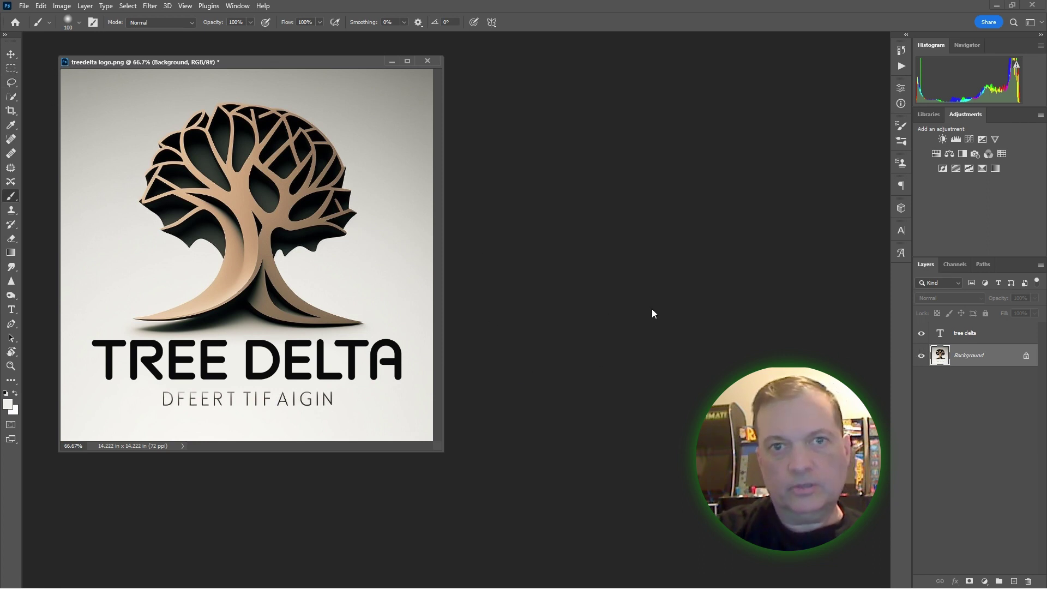
{"action": "left_click", "coordinate": [15, 70]}
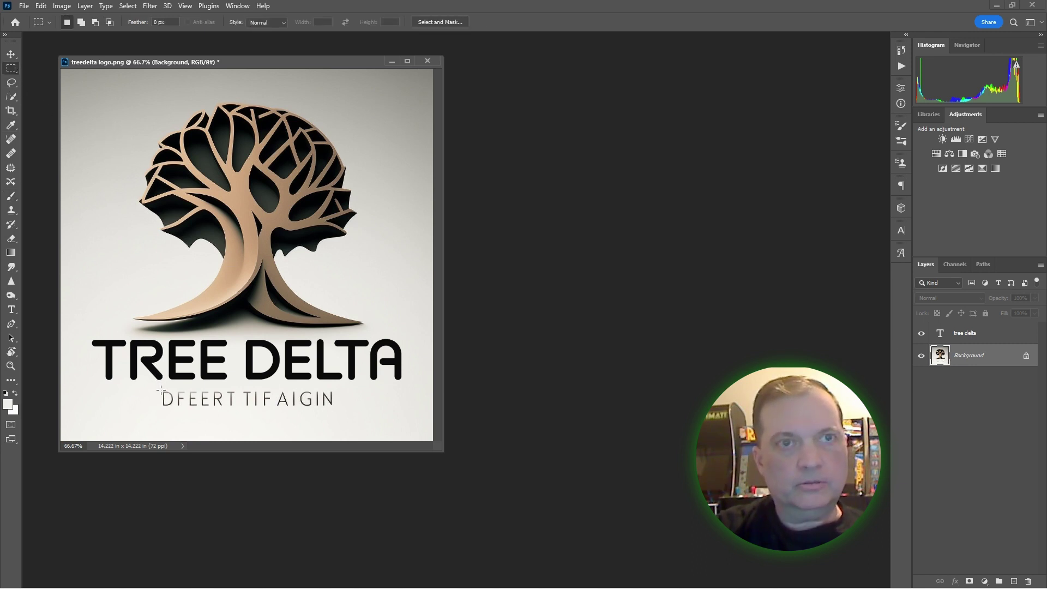
{"action": "left_click_drag", "start_coordinate": [161, 389], "coordinate": [335, 407]}
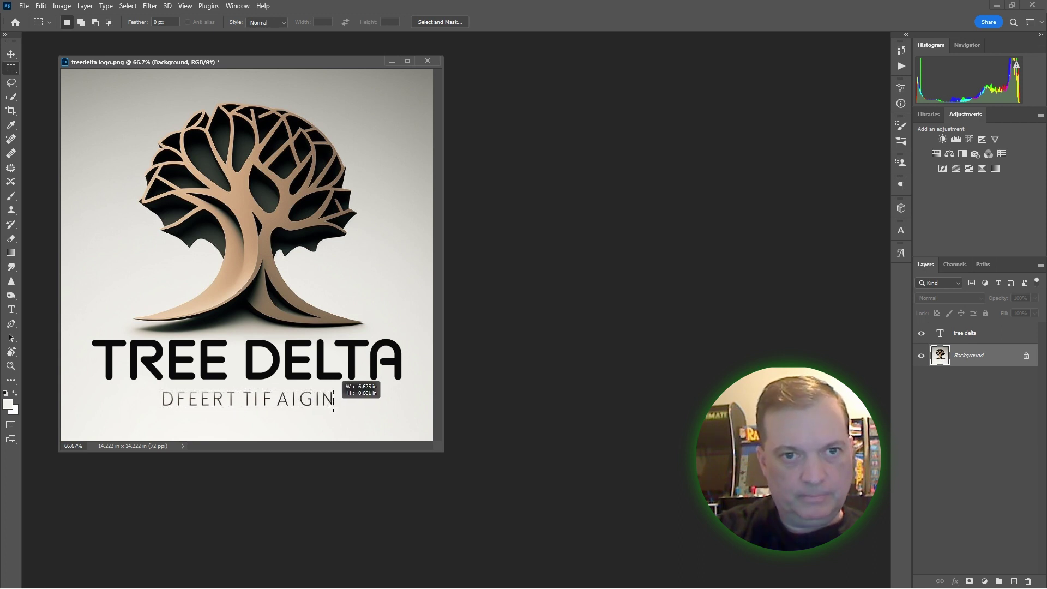
{"action": "left_click", "coordinate": [106, 6]}
{"action": "left_click", "coordinate": [123, 167]}
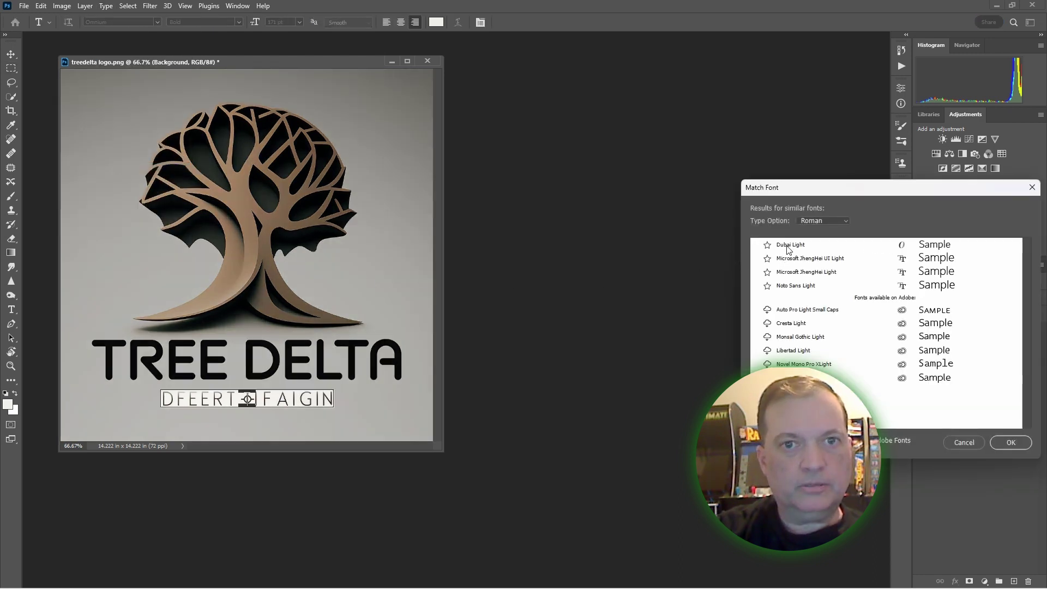
{"action": "left_click", "coordinate": [1004, 440]}
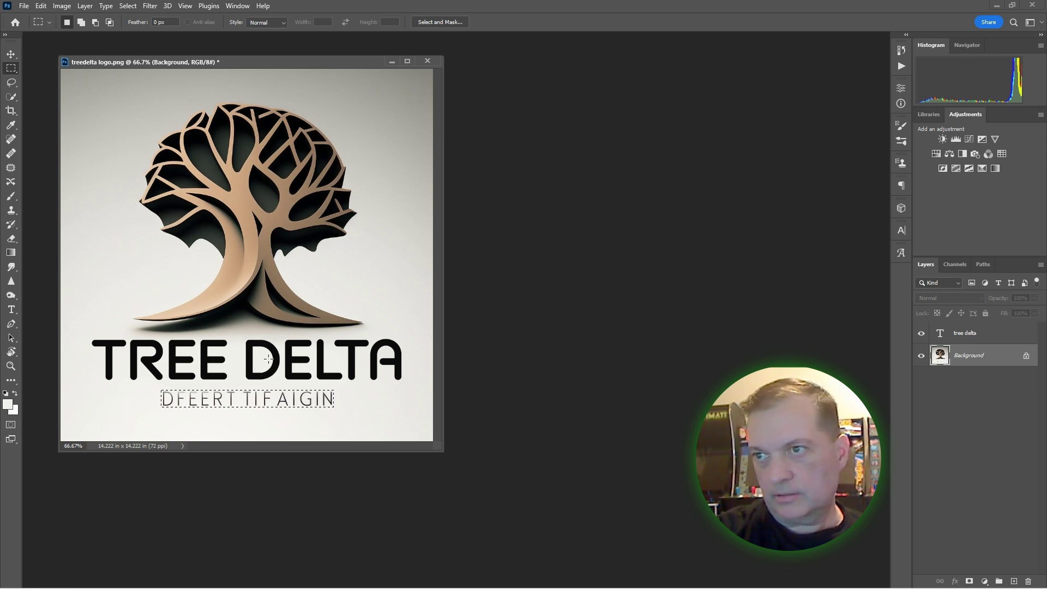
Add a new text layer in Alegreya Sans SC reading '3D PRINTS'.
{"action": "key", "text": "ctrl+d"}
{"action": "key", "text": "t"}
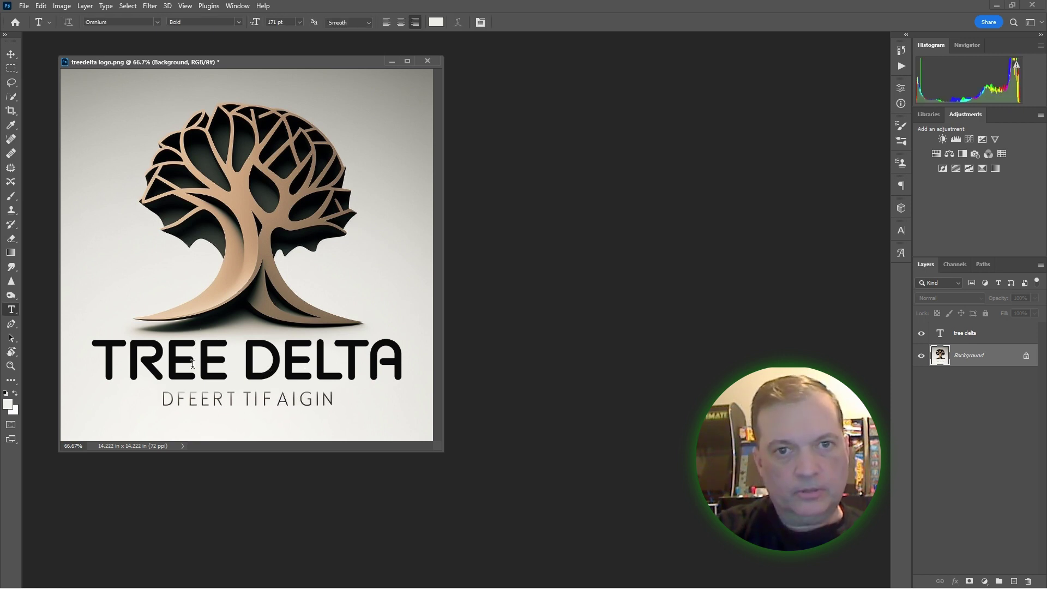
{"action": "left_click", "coordinate": [159, 268]}
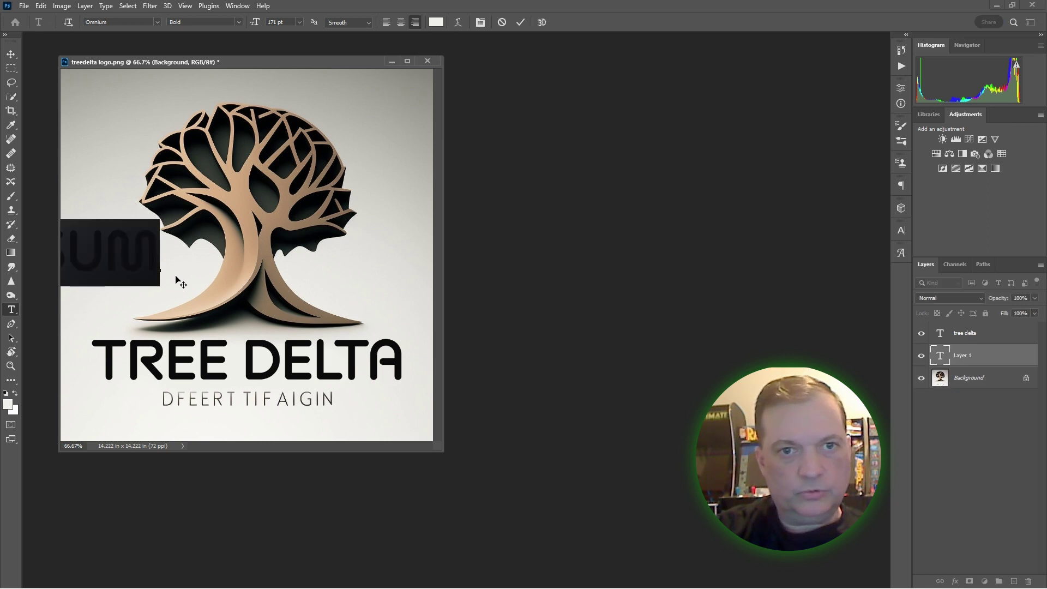
{"action": "left_click", "coordinate": [159, 23]}
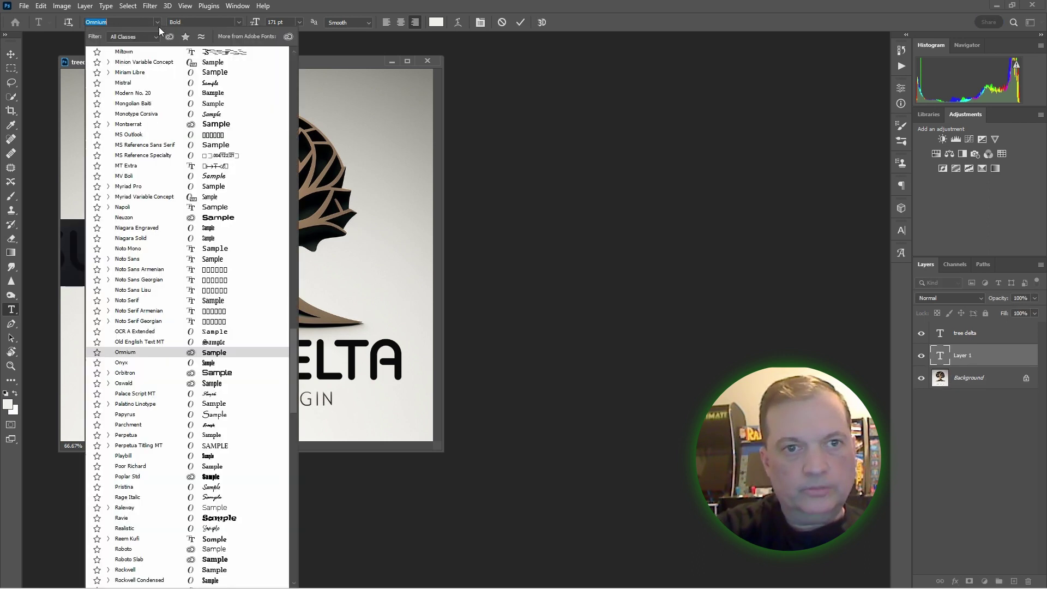
{"action": "scroll", "coordinate": [140, 147], "scroll_direction": "up", "scroll_amount": 5}
{"action": "scroll", "coordinate": [139, 147], "scroll_direction": "up", "scroll_amount": 15}
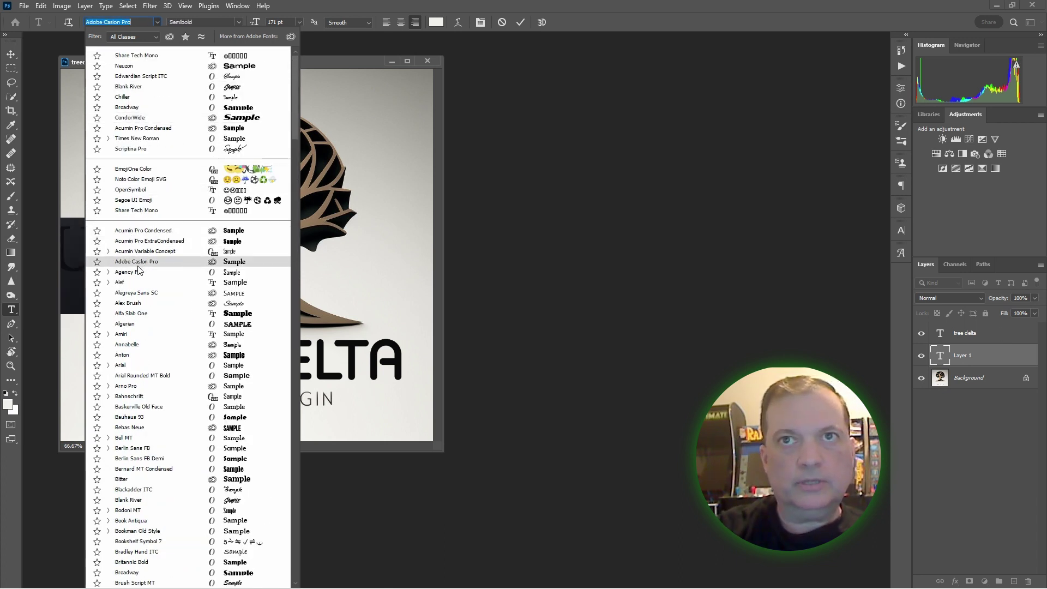
{"action": "left_click", "coordinate": [138, 293]}
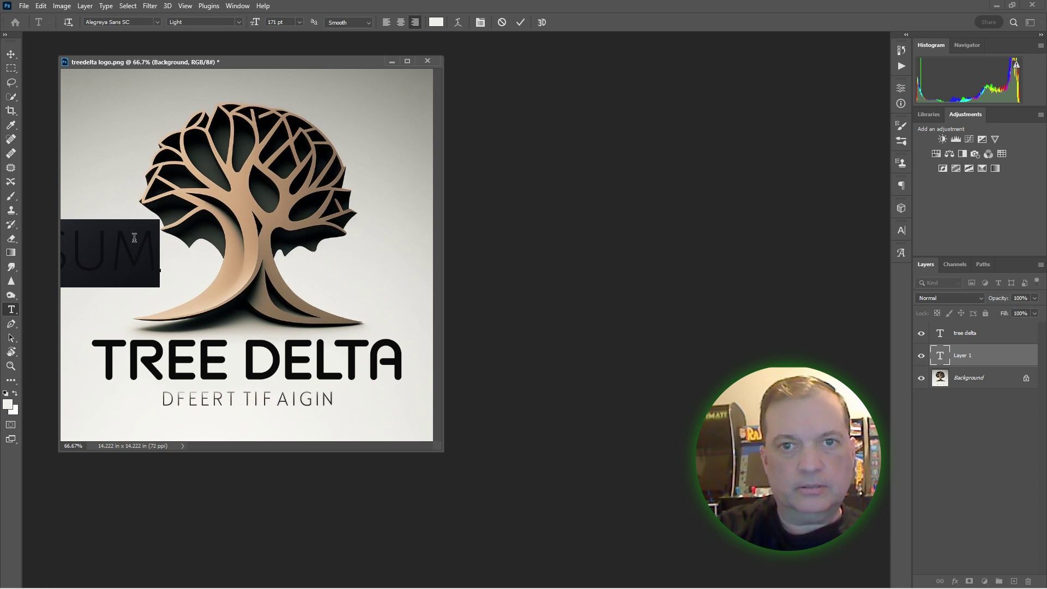
{"action": "type", "text": "3"}
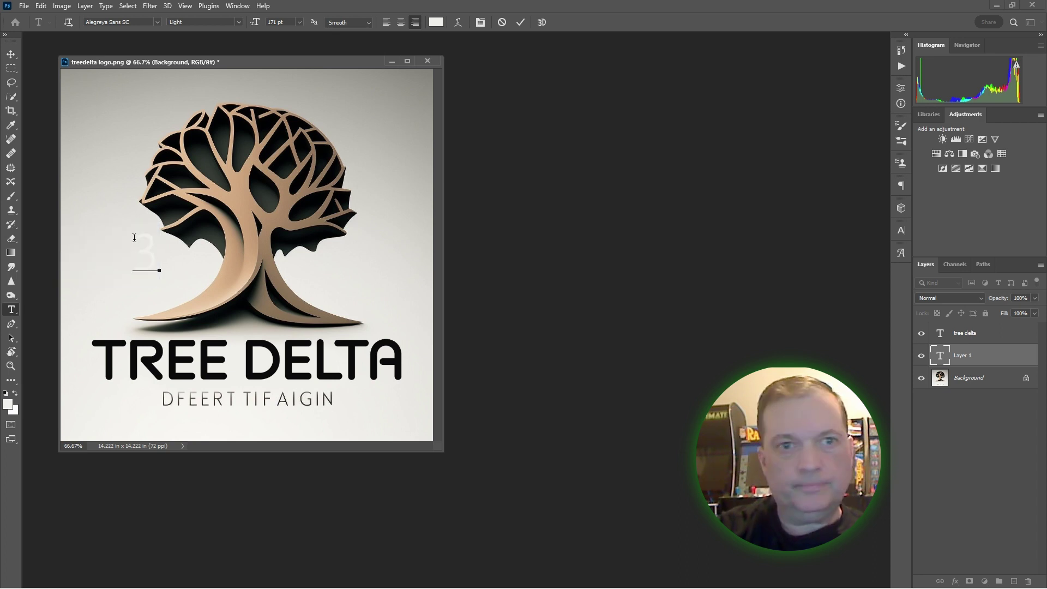
{"action": "type", "text": "D"}
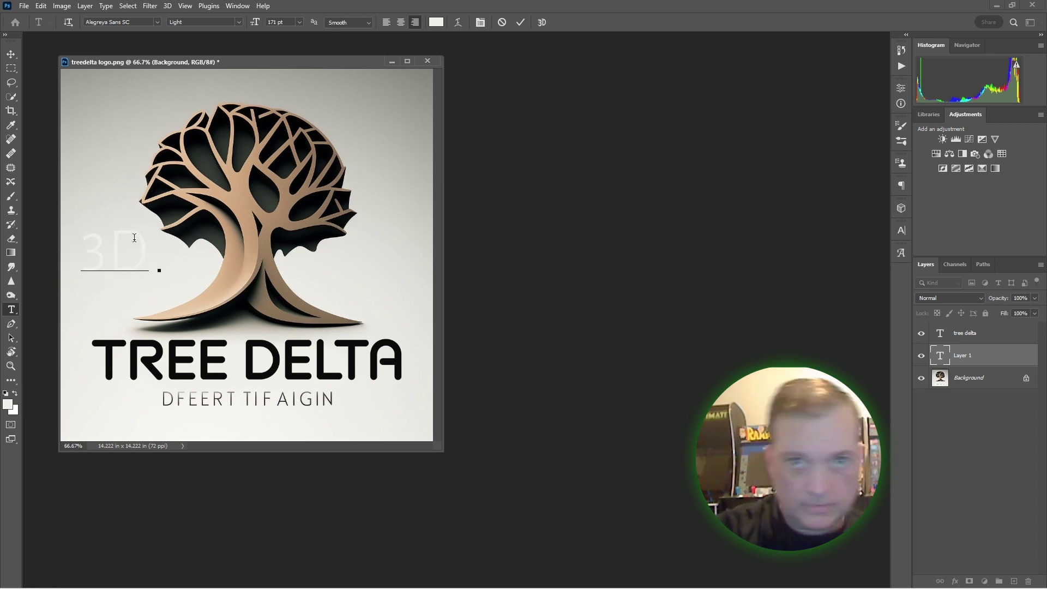
{"action": "type", "text": " PRINT"}
{"action": "type", "text": "S"}
Scale 3D PRINTS to about 47% and place it under TREE DELTA over the old subtitle.
{"action": "left_click_drag", "start_coordinate": [103, 304], "coordinate": [324, 454]}
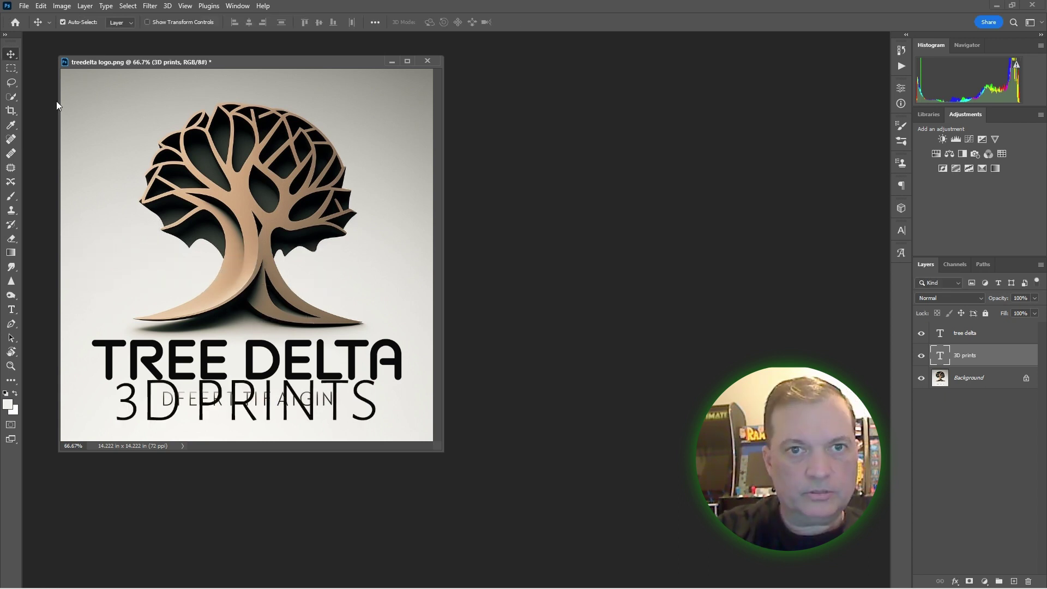
{"action": "key", "text": "ctrl+t"}
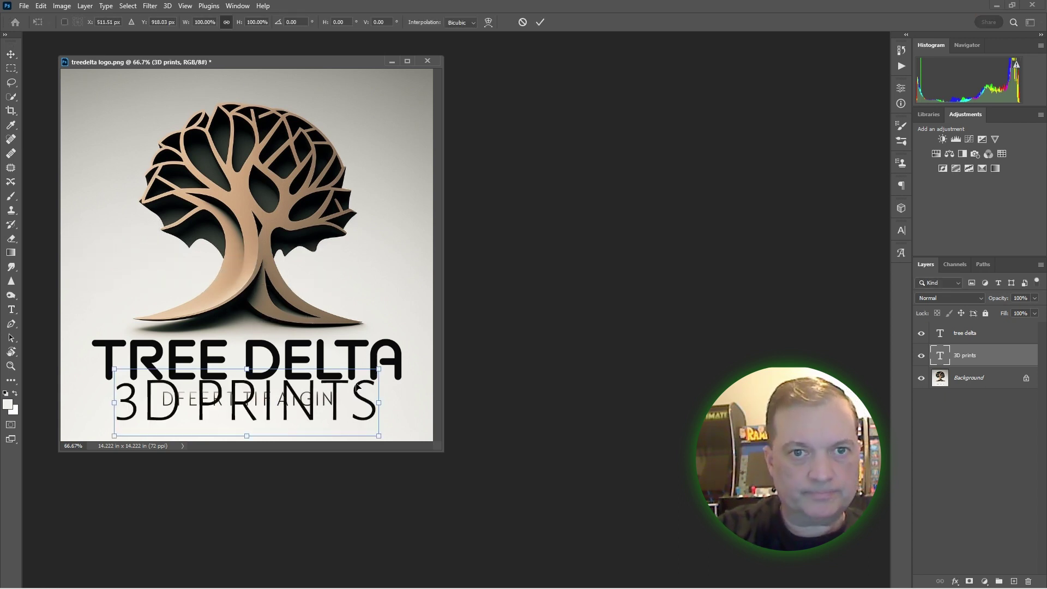
{"action": "left_click_drag", "start_coordinate": [355, 386], "coordinate": [354, 382]}
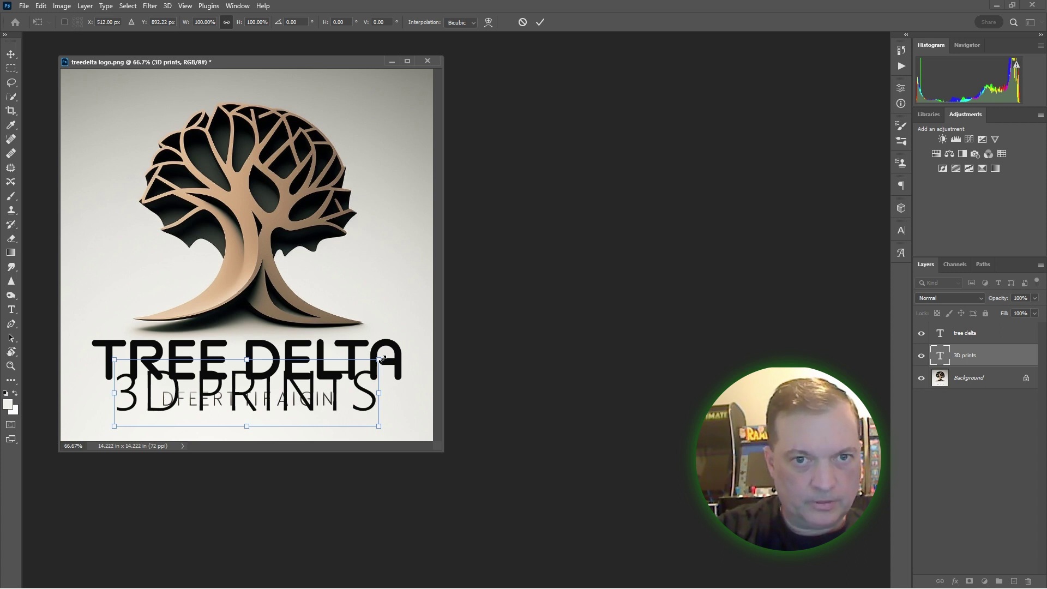
{"action": "left_click_drag", "start_coordinate": [383, 360], "coordinate": [285, 405]}
{"action": "key", "text": "Return"}
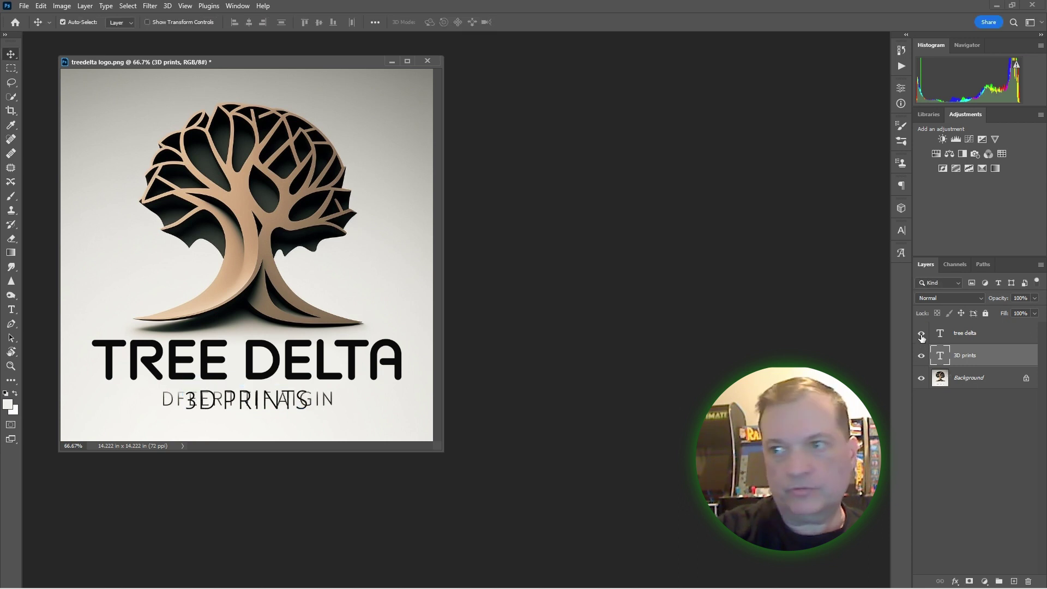
Hide 3D PRINTS and paint out the old subtitle on the Background with a 90 px brush.
{"action": "left_click", "coordinate": [922, 356]}
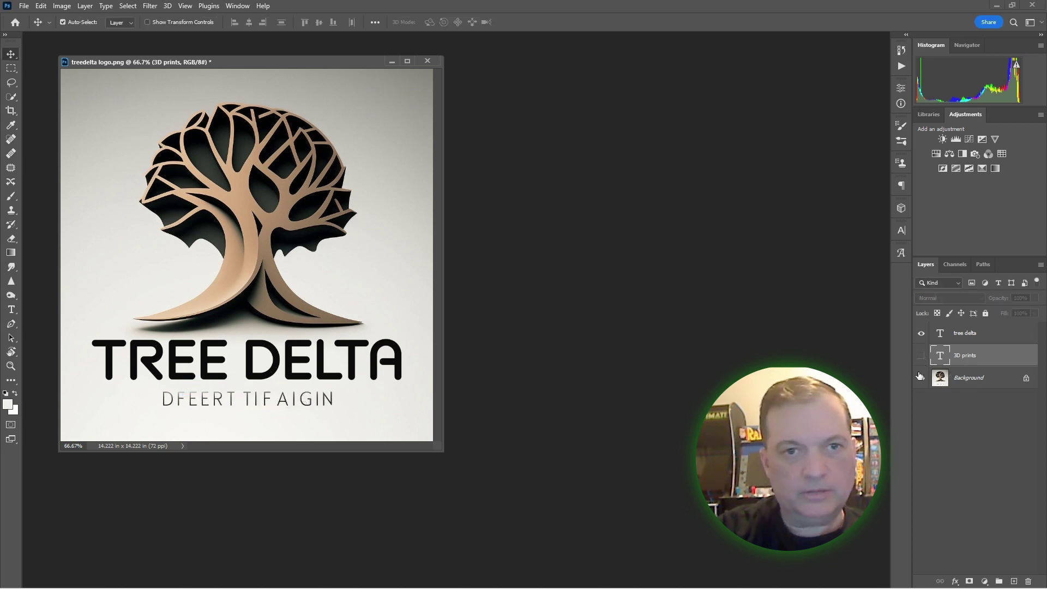
{"action": "left_click", "coordinate": [939, 378]}
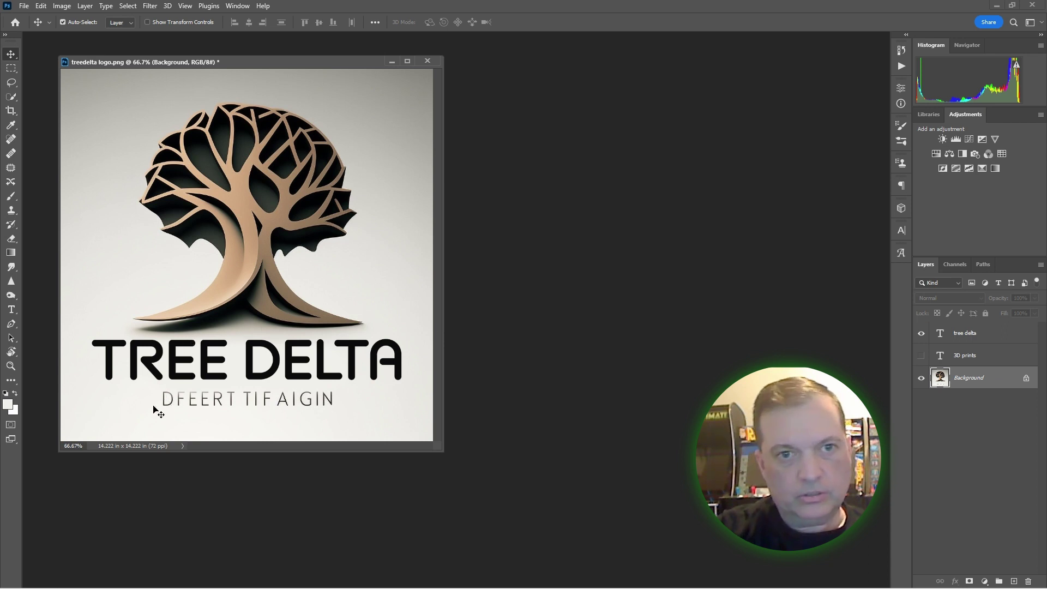
{"action": "key", "text": "b"}
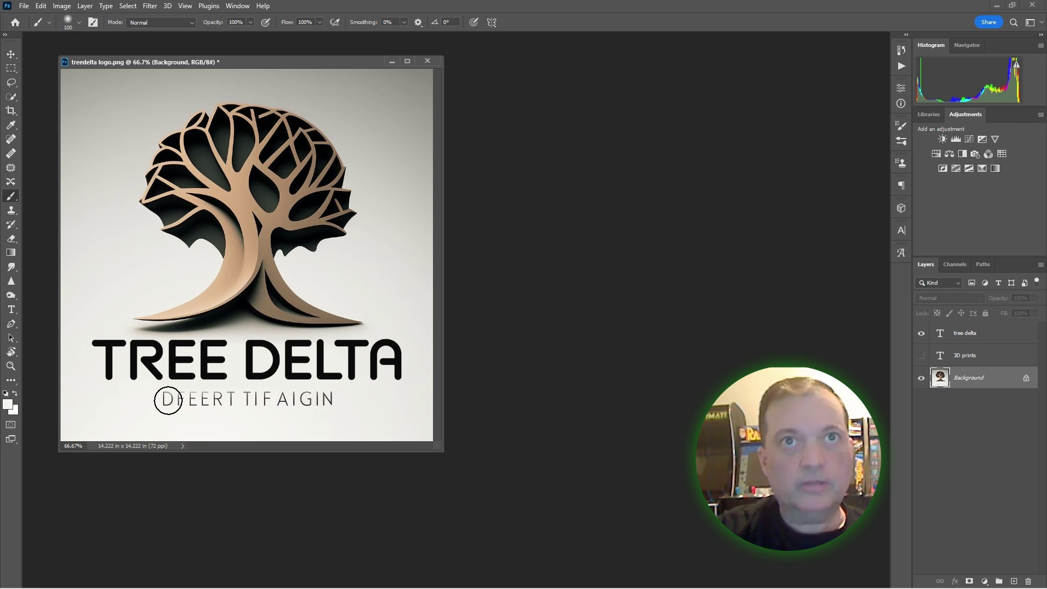
{"action": "key", "text": "bracketleft"}
{"action": "key", "text": "bracketleft"}
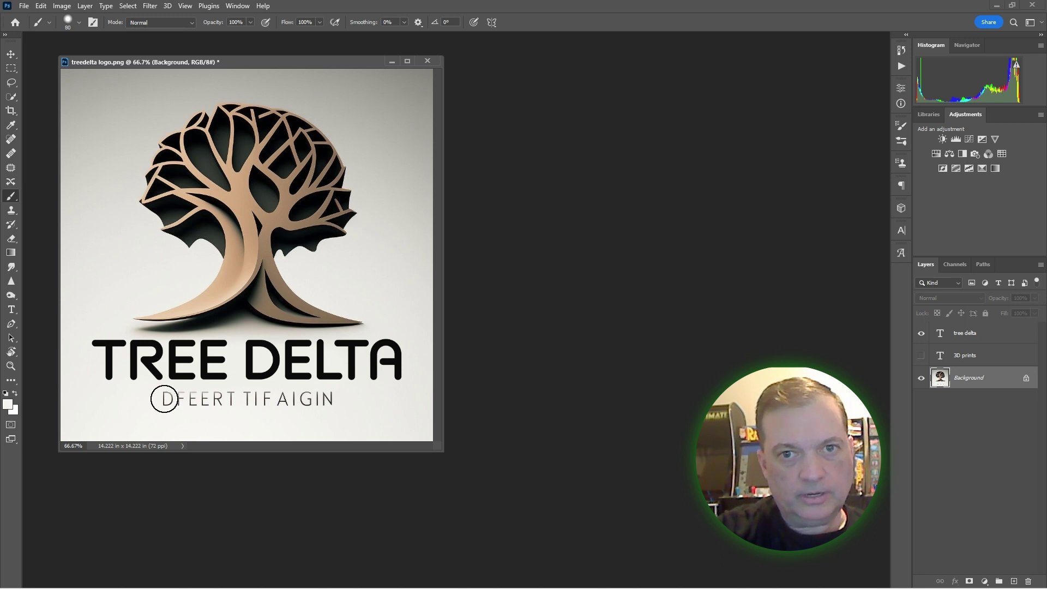
{"action": "left_click", "coordinate": [165, 398]}
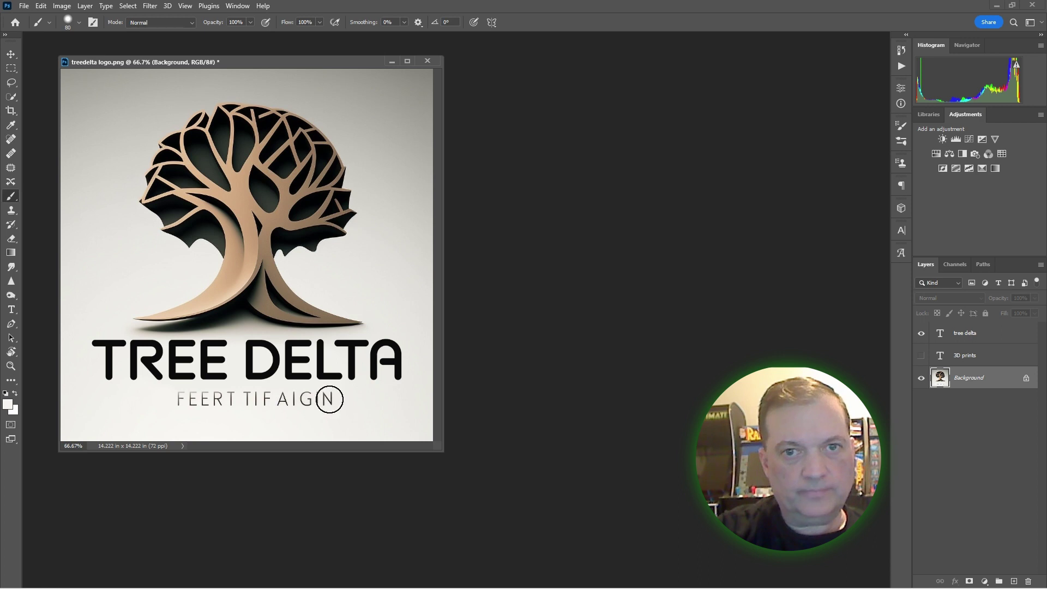
{"action": "left_click", "coordinate": [330, 398], "text": "shift"}
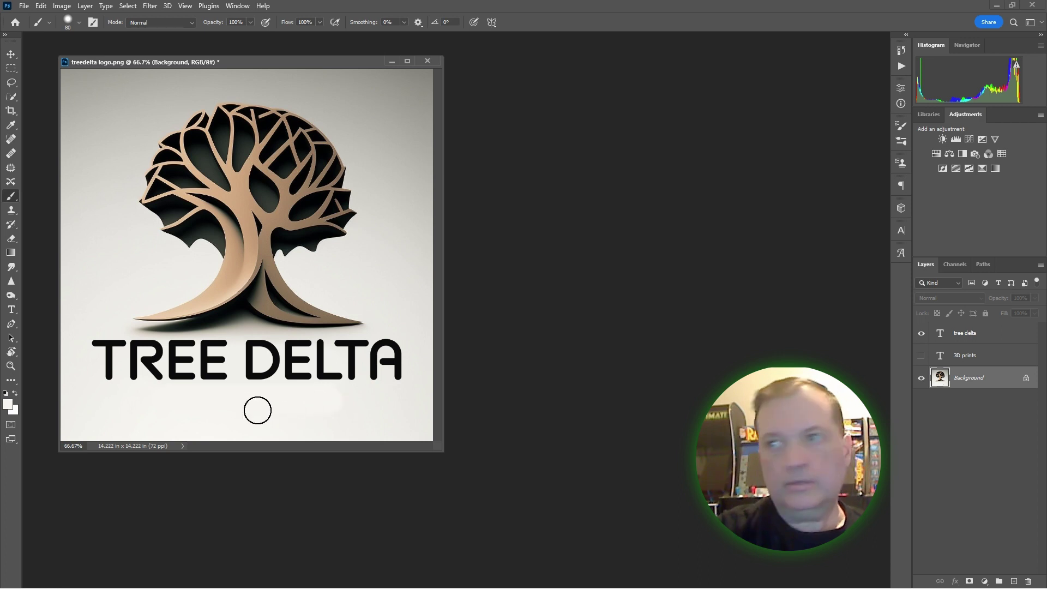
{"action": "left_click", "coordinate": [922, 356]}
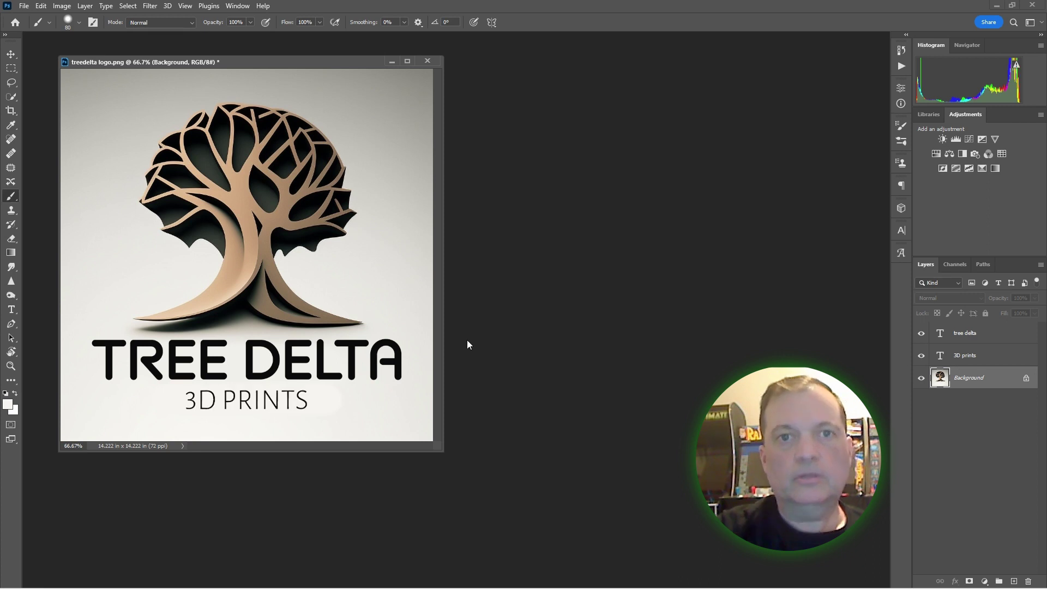
{"action": "left_click", "coordinate": [11, 54]}
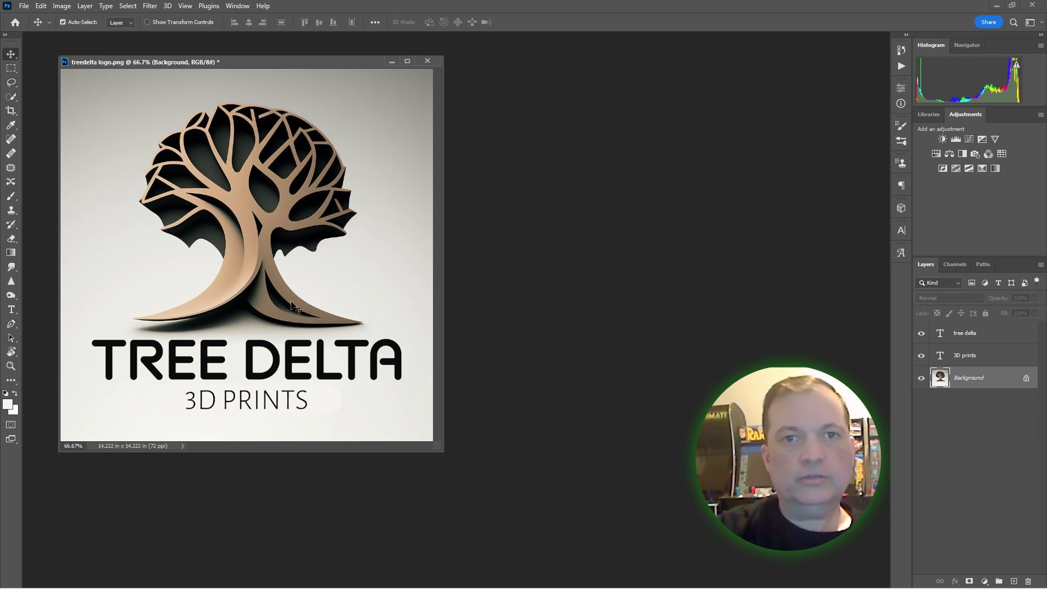